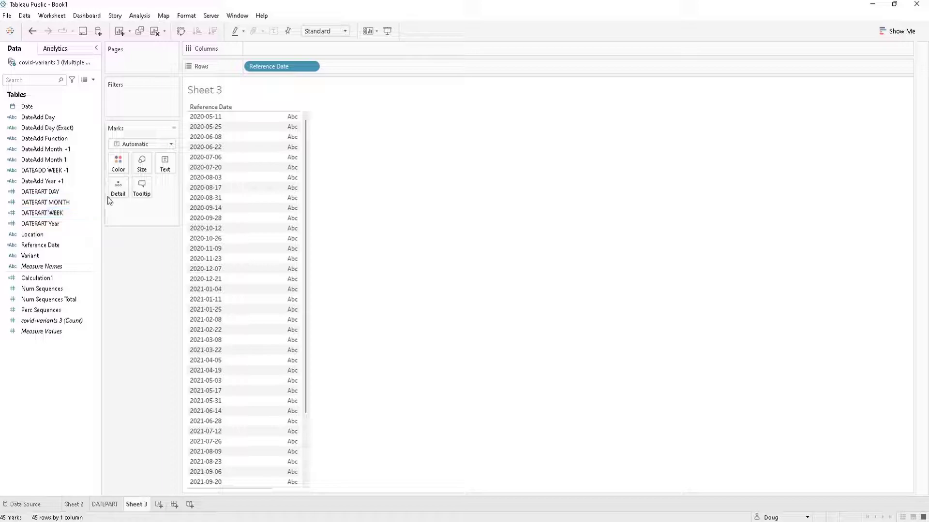
Create a calculated field from Date named 'DatePart Month 2' and select its [Date] formula.
click(63, 181)
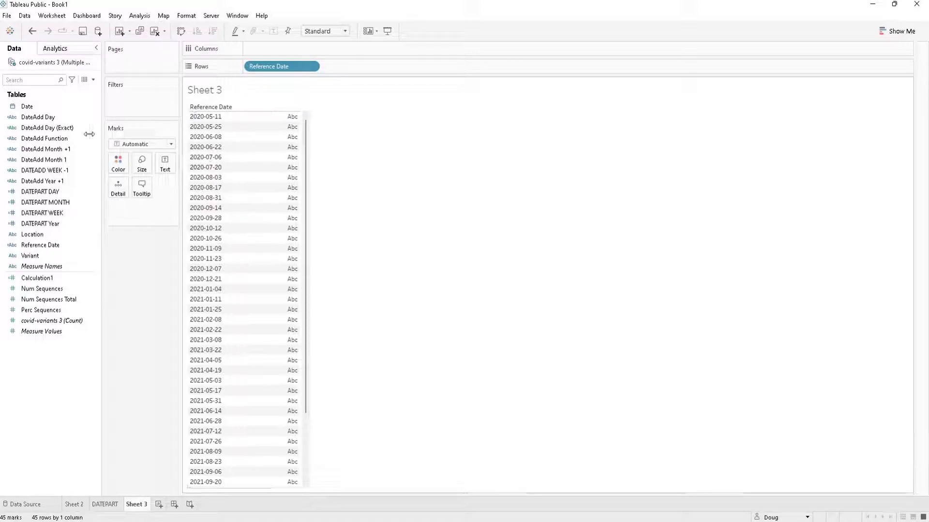
click(56, 109)
right_click(56, 111)
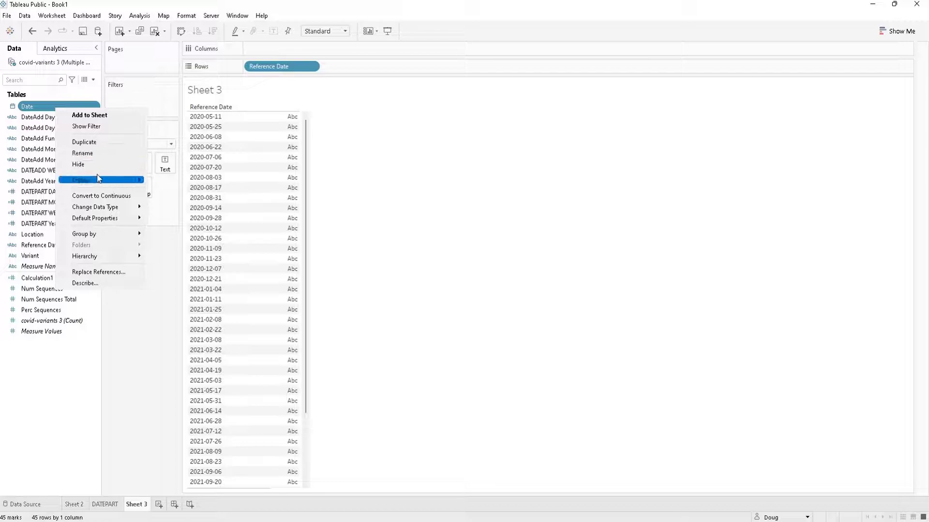
mouse_move(97, 177)
click(166, 182)
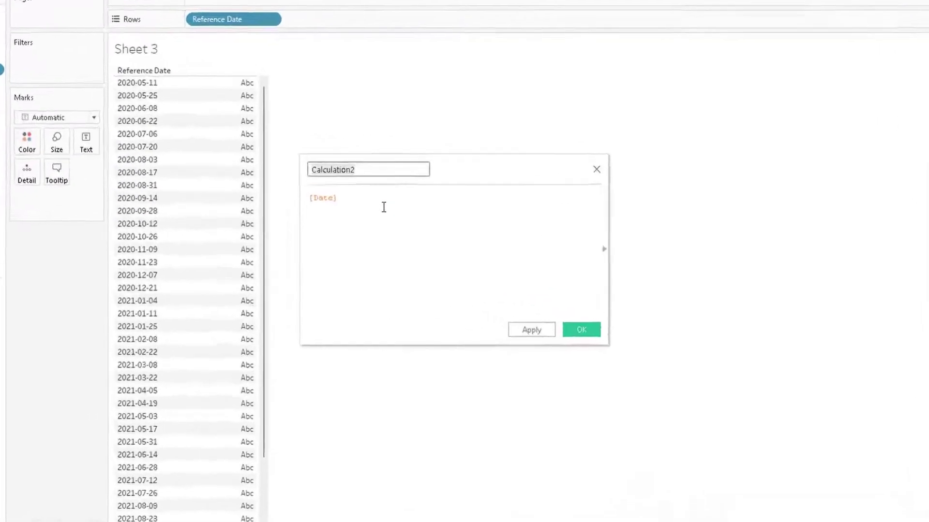
text(D)
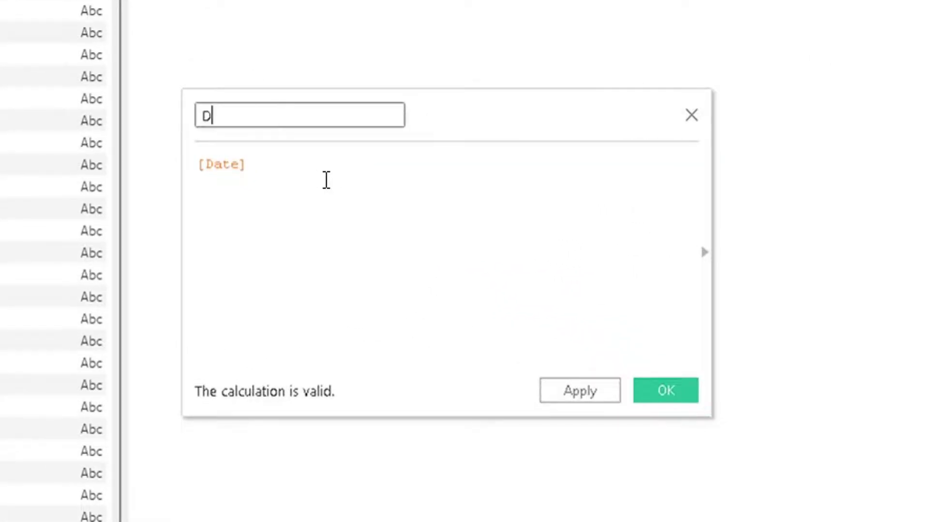
text(atePart)
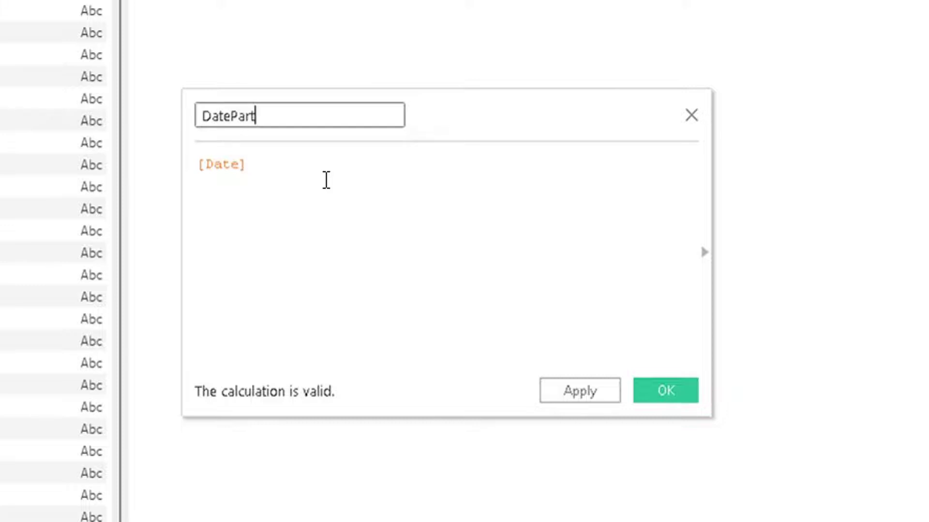
text( Month 2)
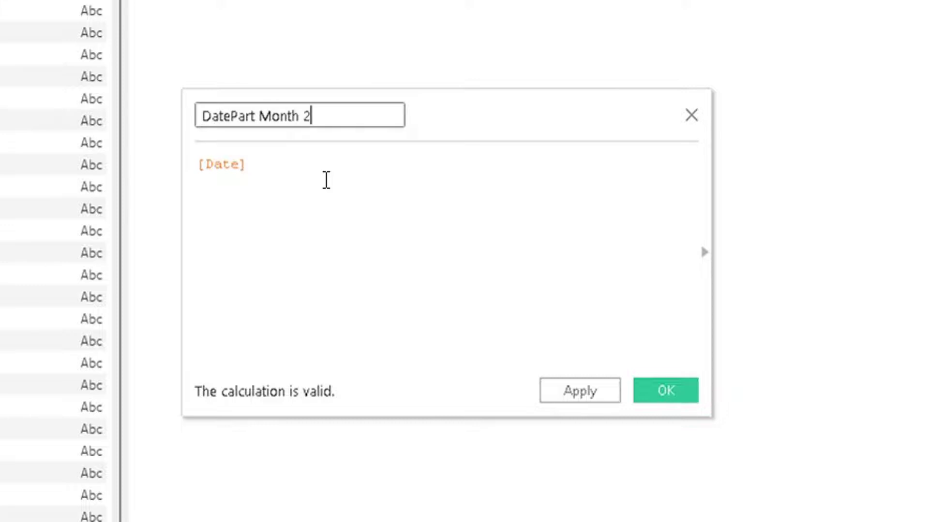
click(327, 180)
key(ctrl+a)
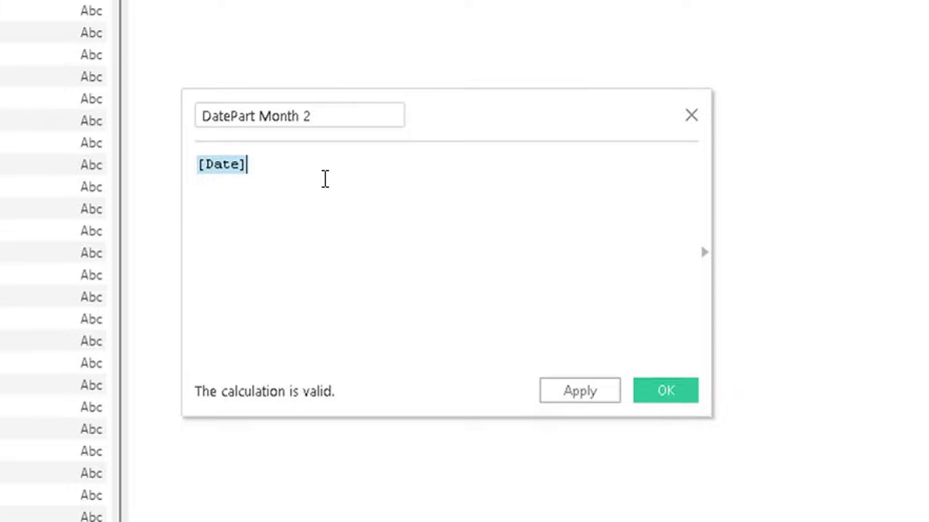
Replace the formula with DATEPART('month', [Date]) and apply it.
text(Datepar)
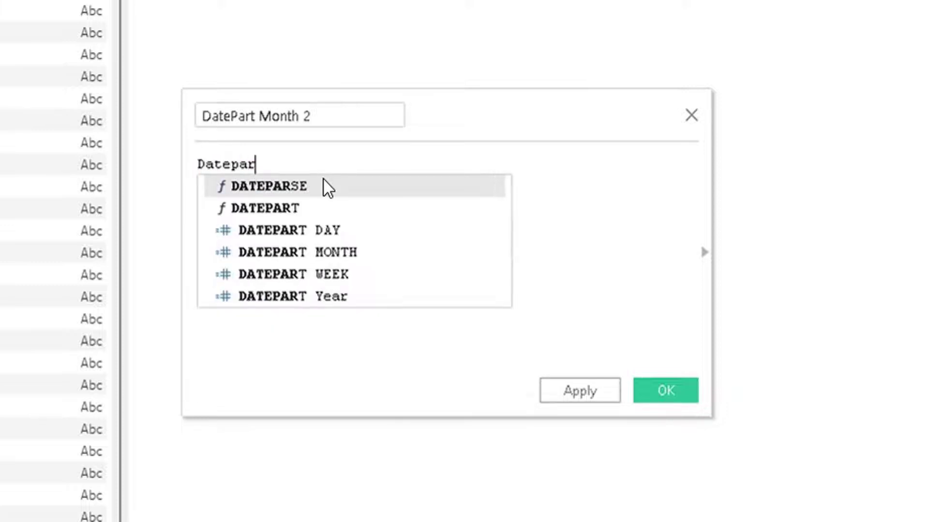
key(Down)
key(Return)
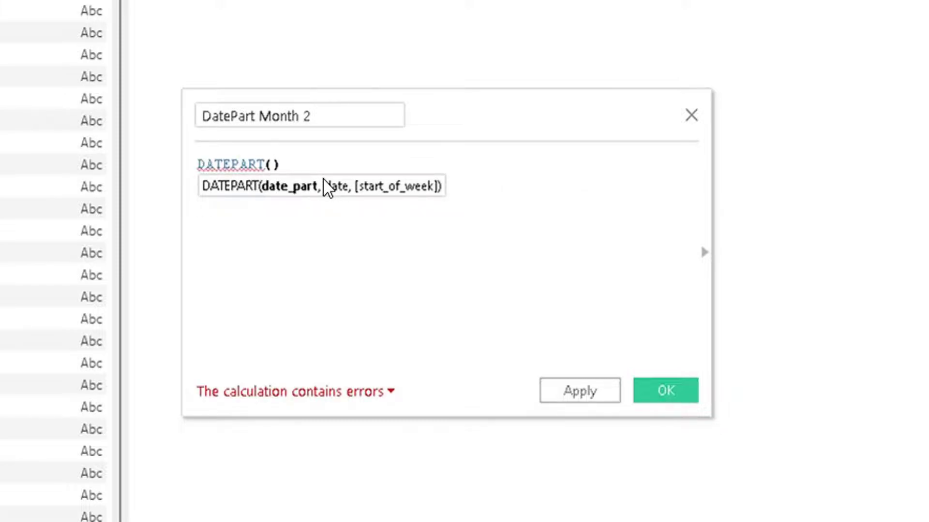
text('month)
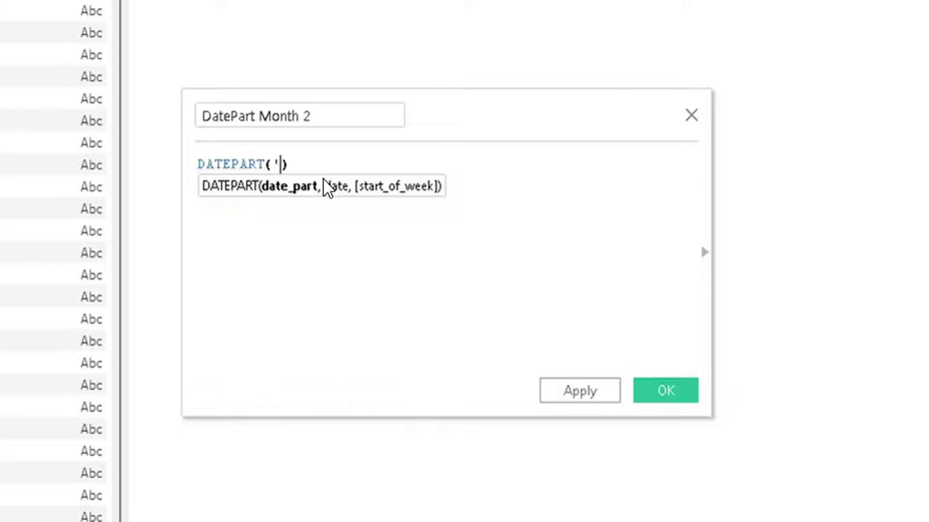
text(')
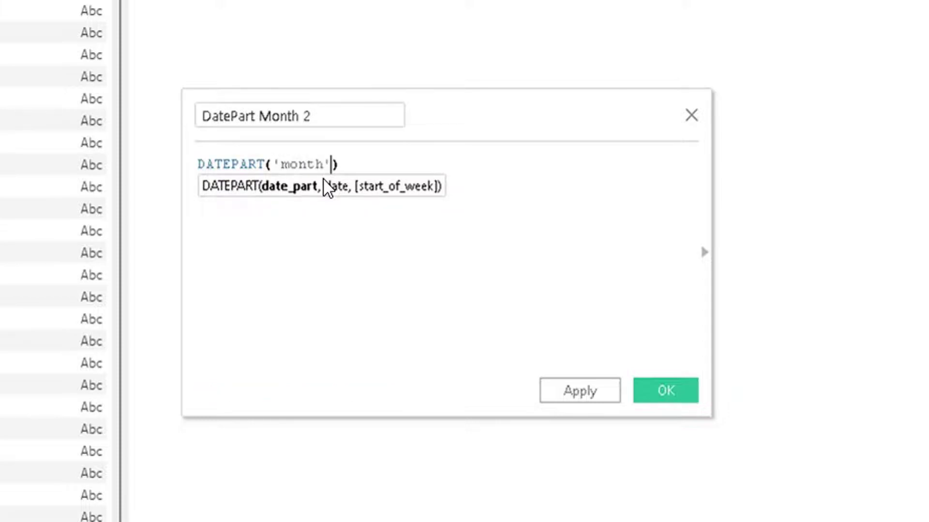
text(,)
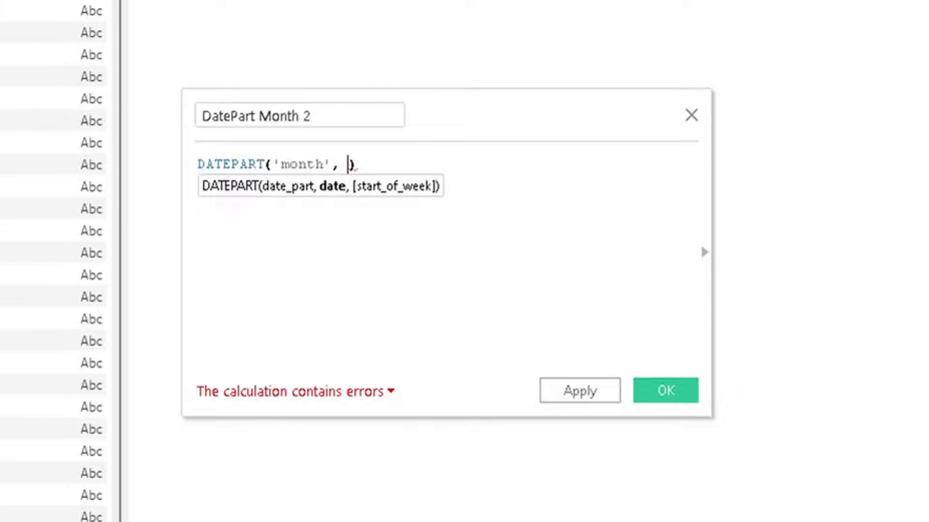
text( date)
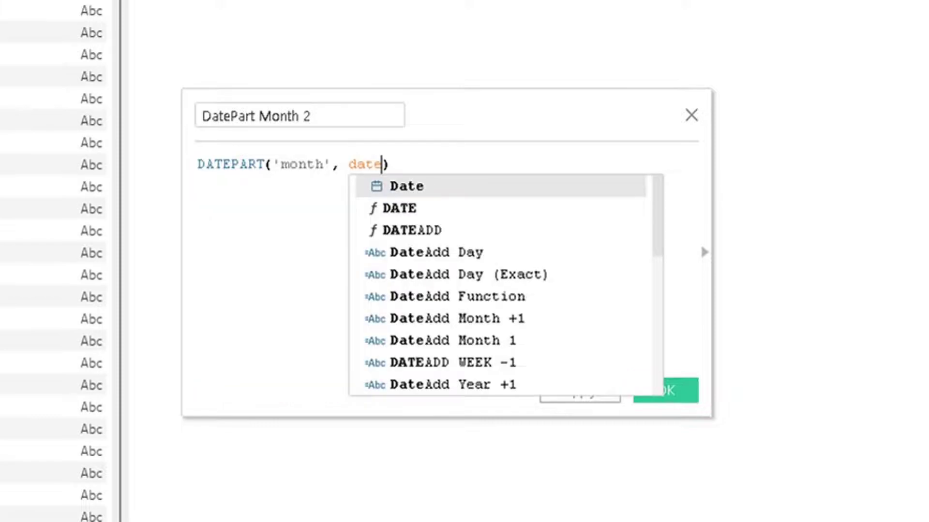
key(Return)
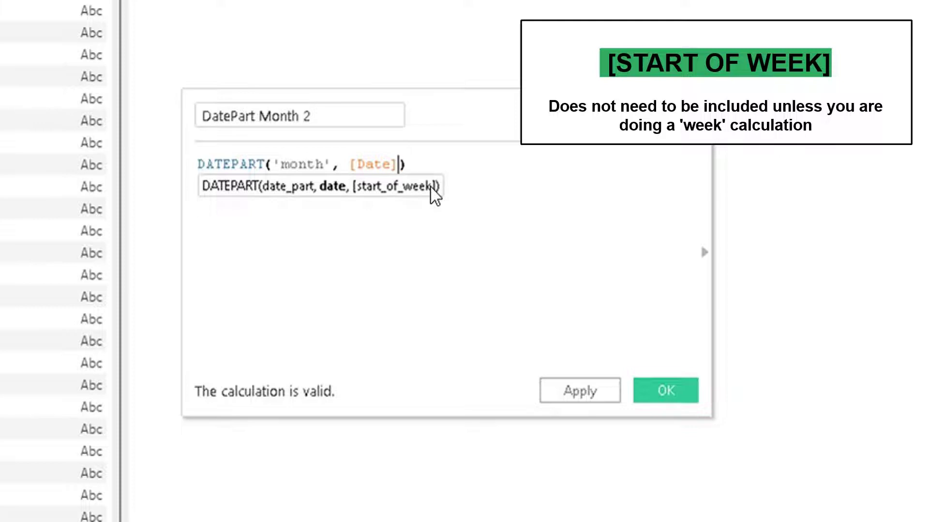
click(583, 394)
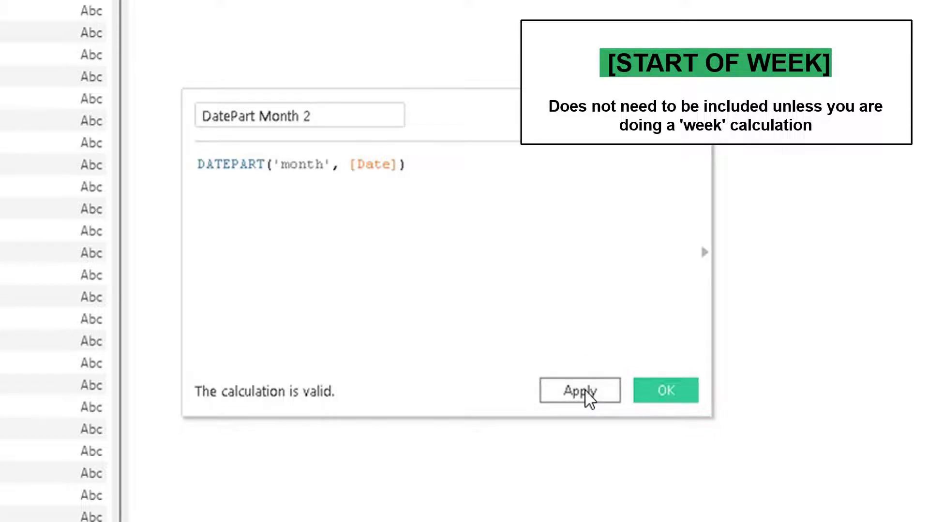
Save DatePart Month 2, convert it to a dimension, and place it beside Reference Date in Rows.
click(643, 396)
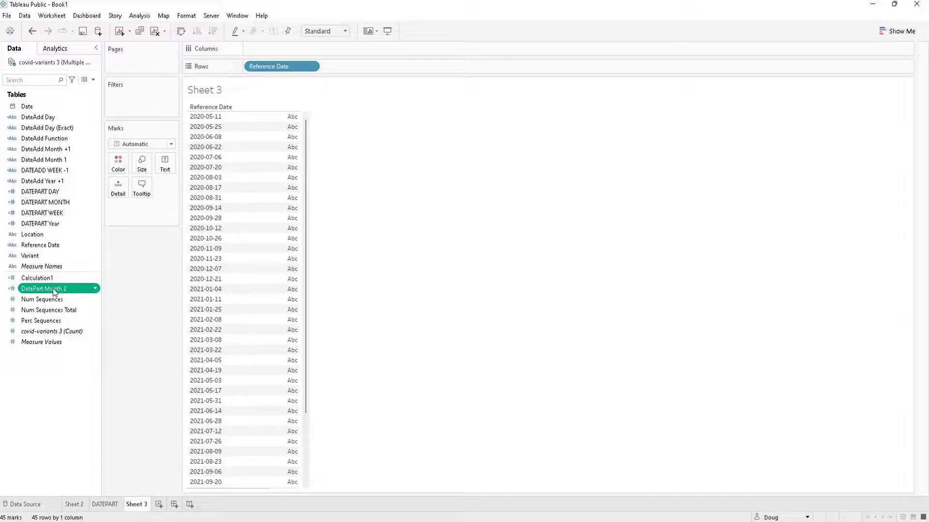
right_click(54, 289)
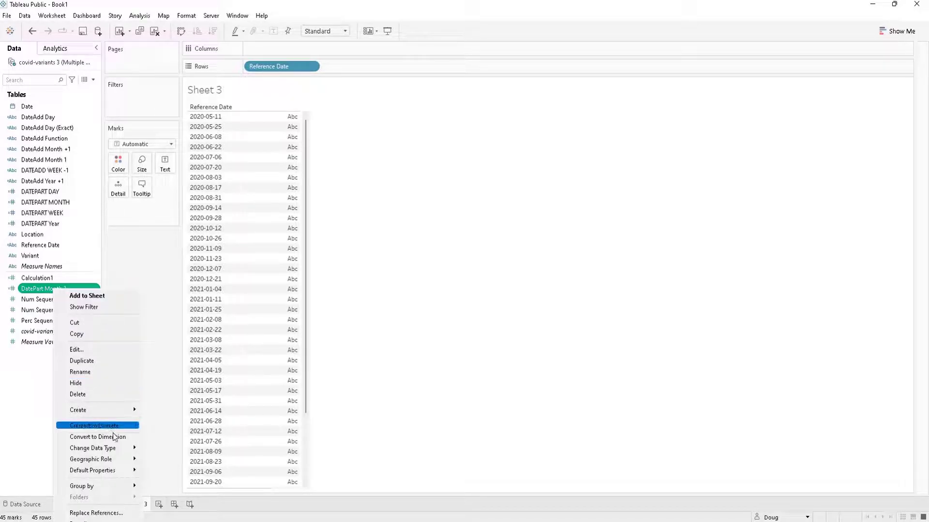
click(112, 436)
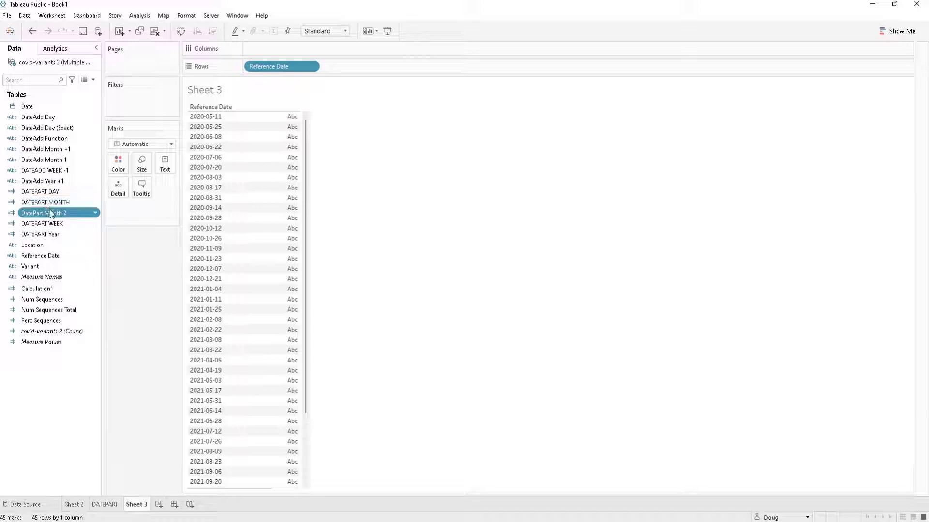
drag(50, 215, 358, 66)
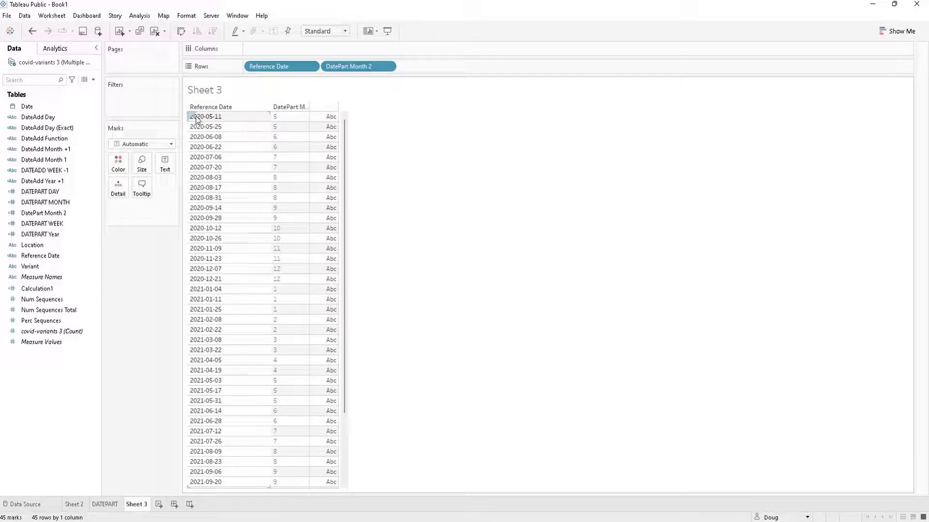
Check the 2020-05-11 row and its month value, then move to the DATEPART sheet.
click(210, 120)
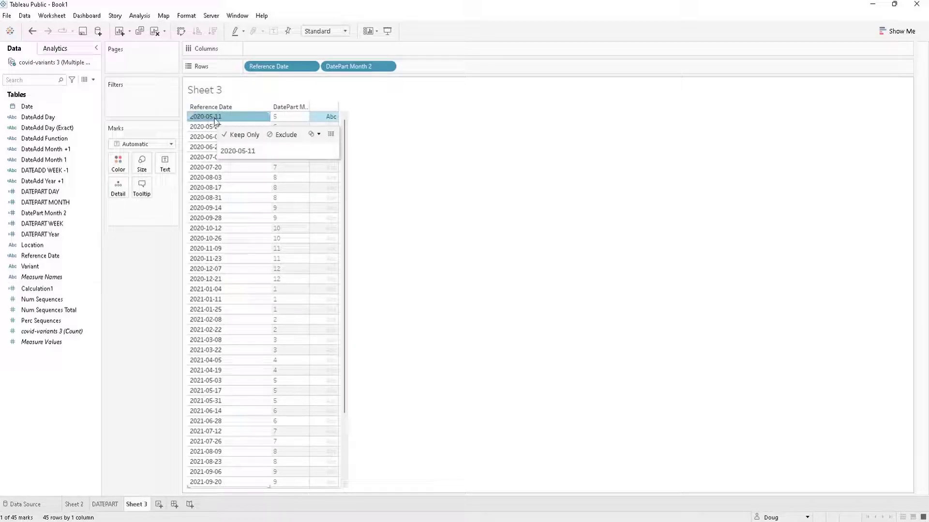
click(280, 118)
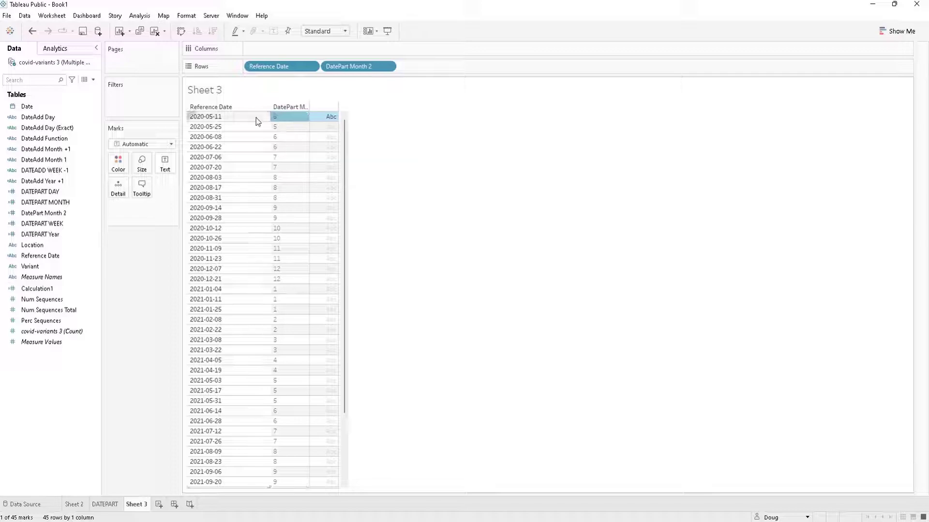
click(226, 121)
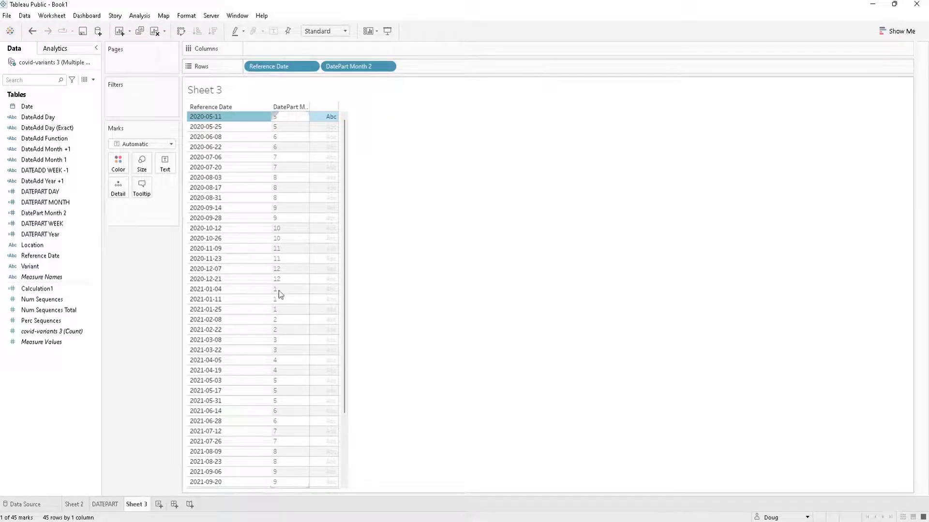
click(105, 504)
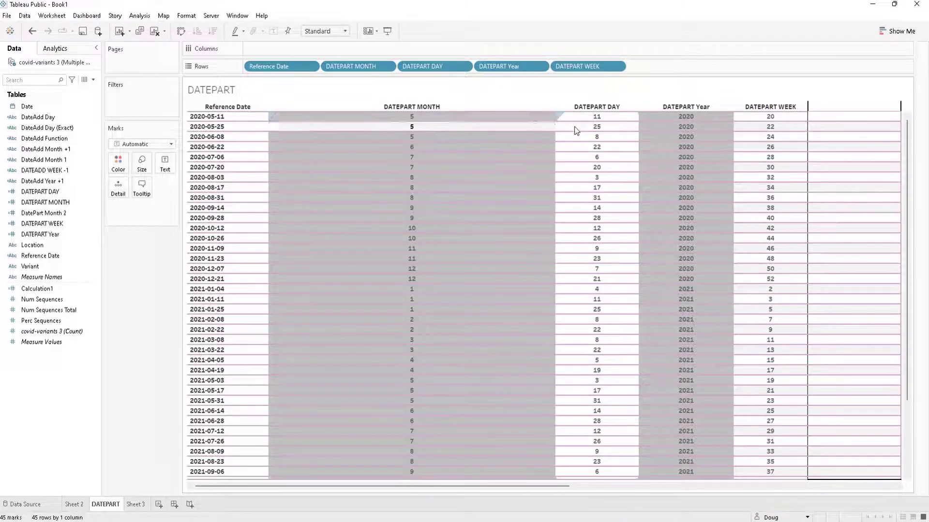
right_click(442, 66)
click(426, 97)
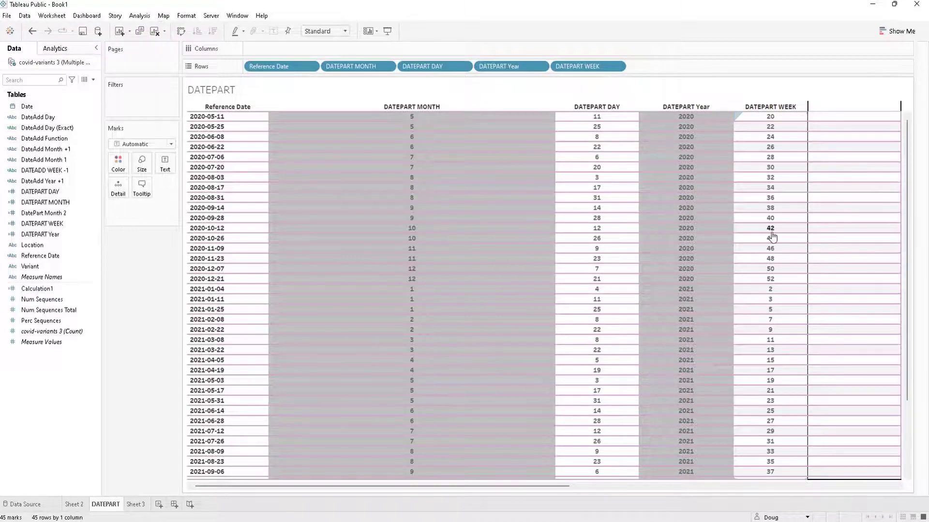
scroll(771, 237, down, 1)
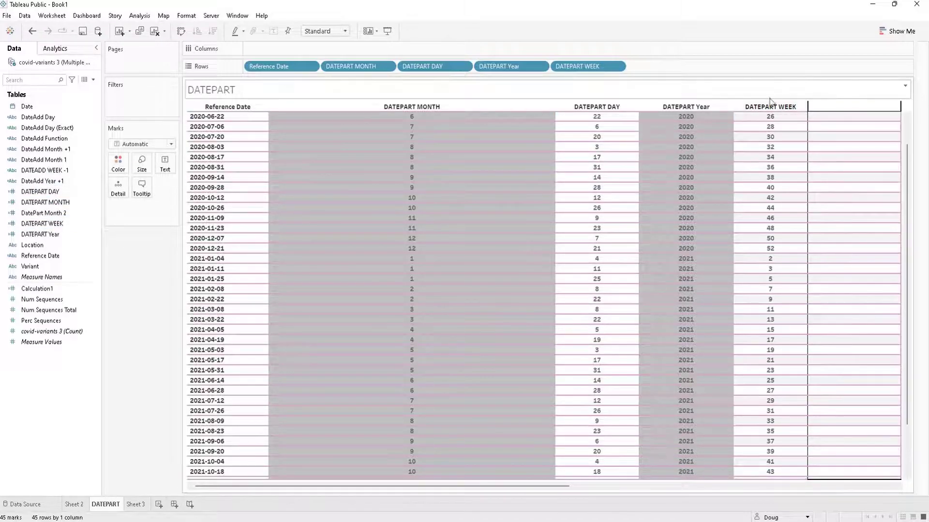
Change the DATEPART WEEK formula's start-of-week from 'sunday' to 'monday' and save it.
right_click(60, 227)
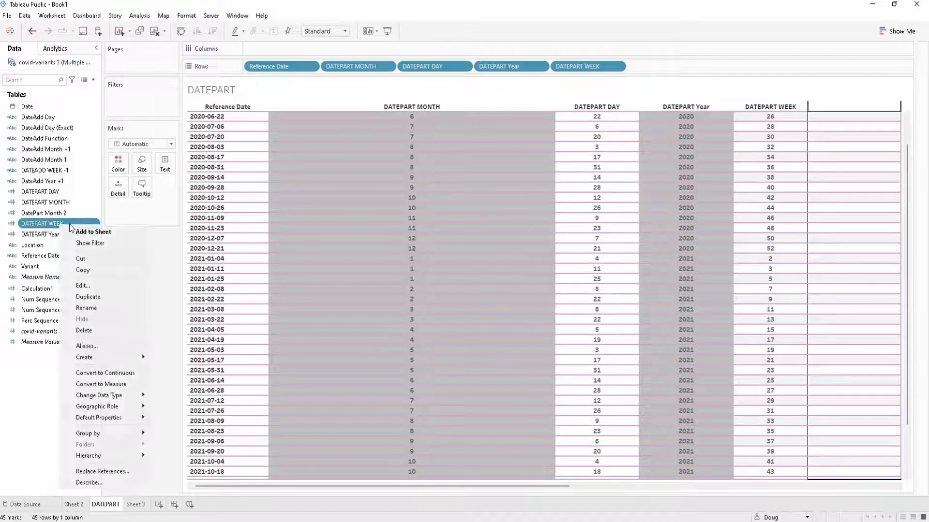
click(93, 289)
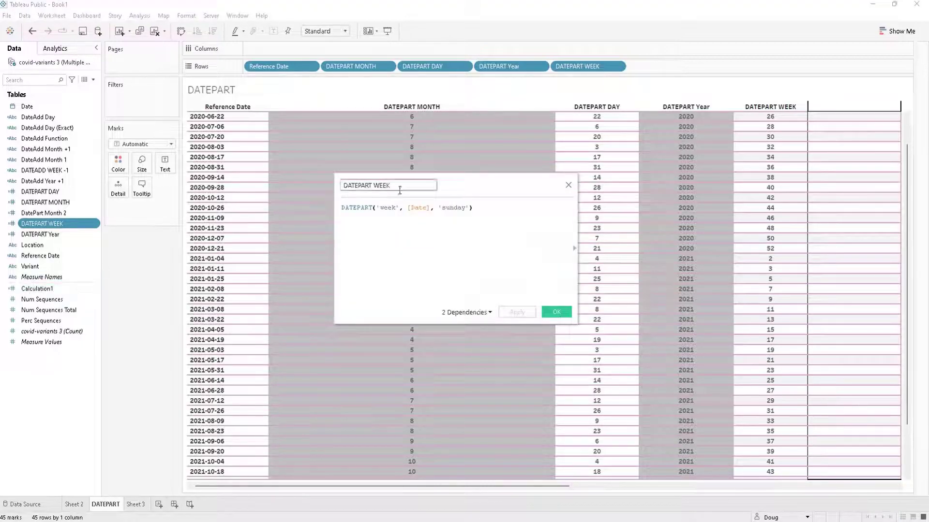
click(441, 208)
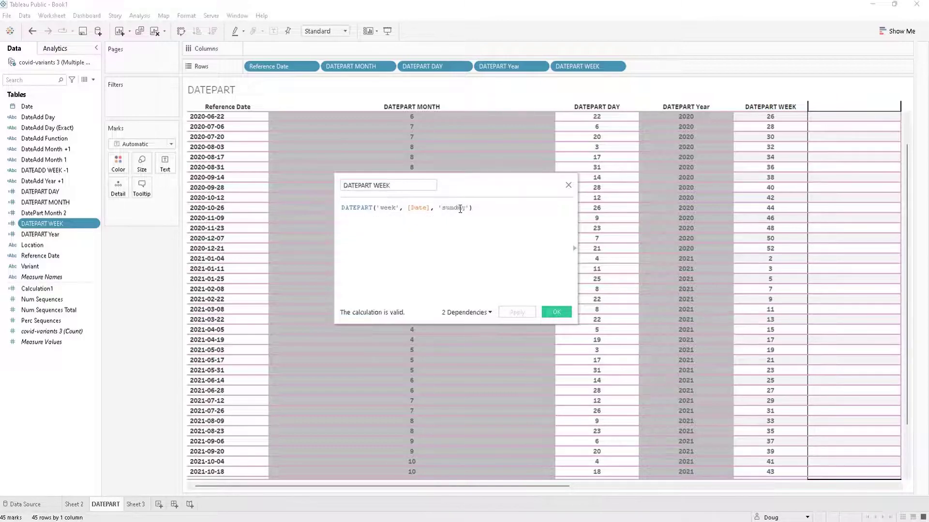
drag(465, 208, 446, 208)
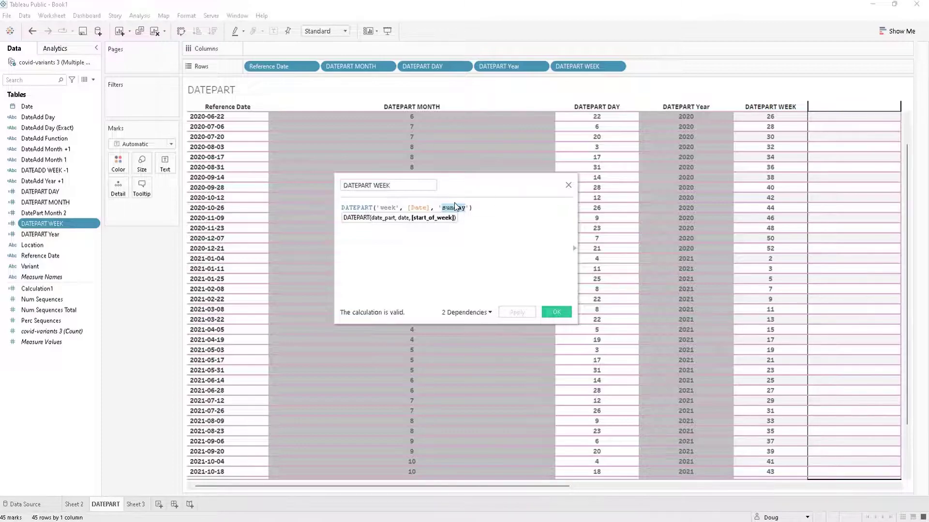
text(mon)
click(518, 314)
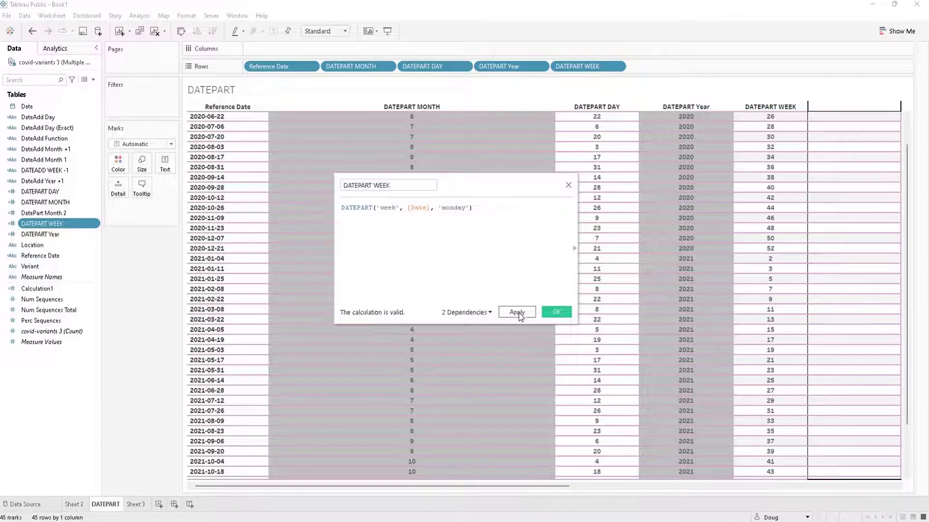
click(557, 312)
Bring up the options for the DATEPART DAY field in the data pane.
scroll(773, 222, down, 2)
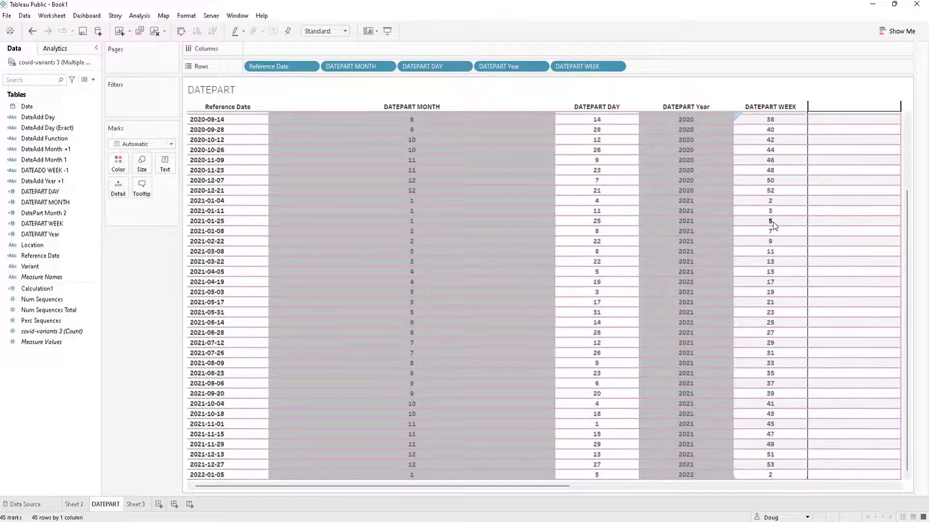
scroll(774, 260, up, 3)
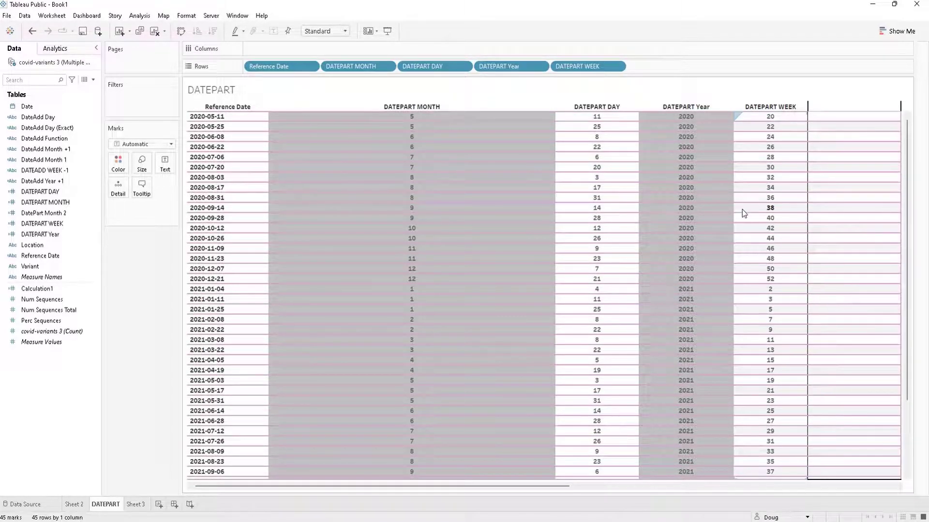
right_click(61, 195)
Edit DATEPART DAY to read DATEPART('day', [Date], 'sunday'), apply and save it.
click(78, 237)
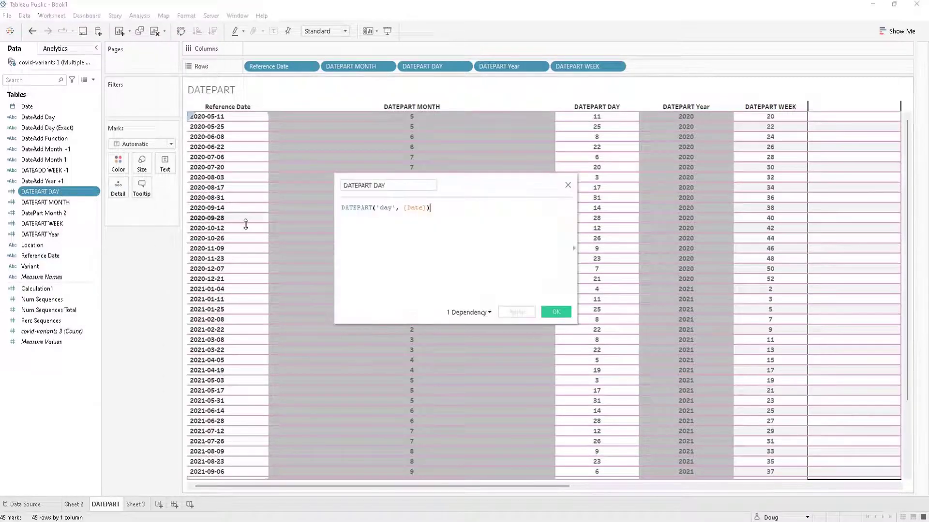
click(430, 209)
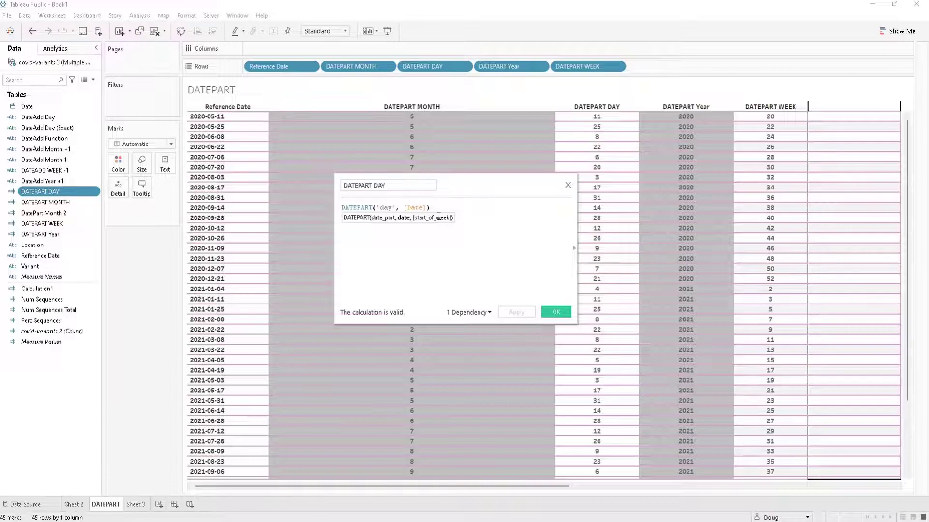
text(,)
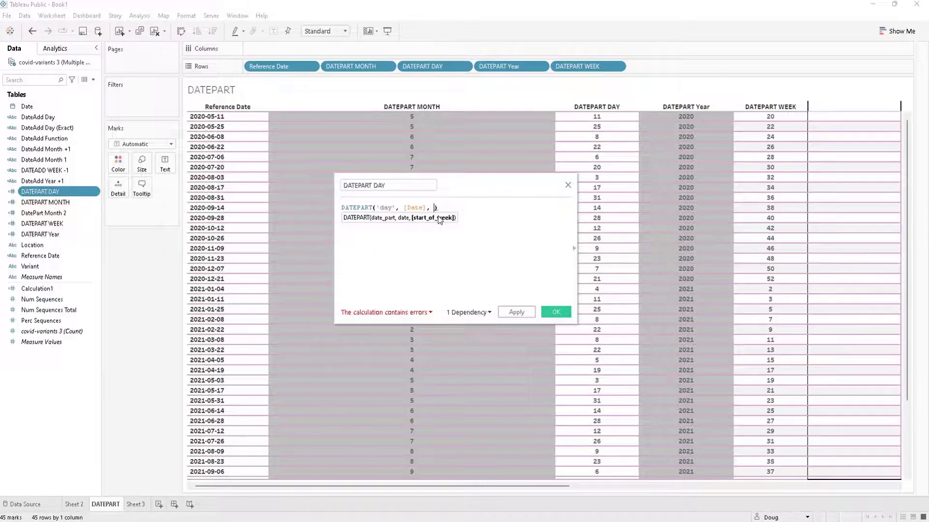
text( 'sunday)
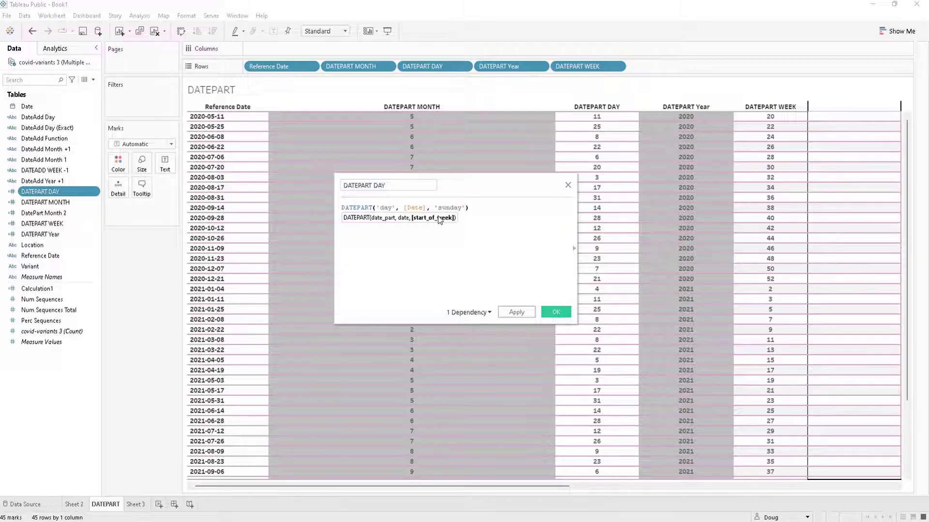
click(524, 312)
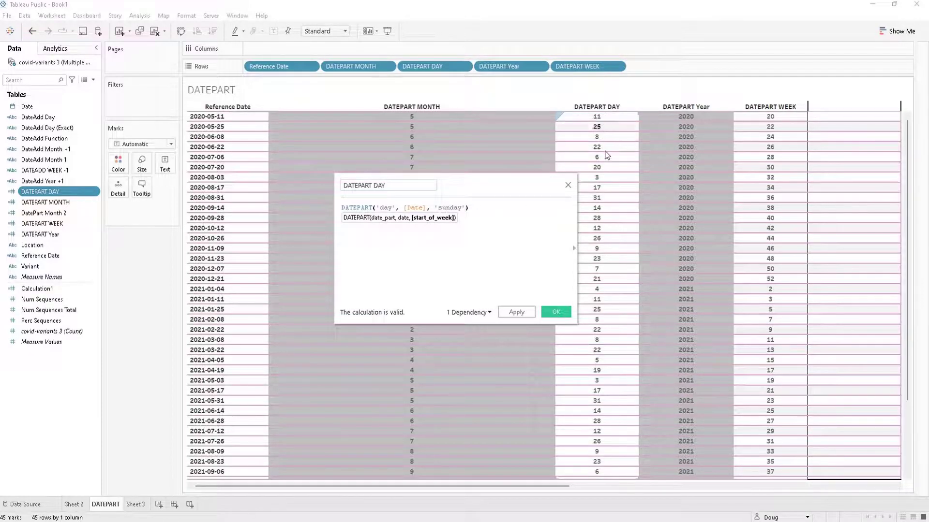
click(528, 247)
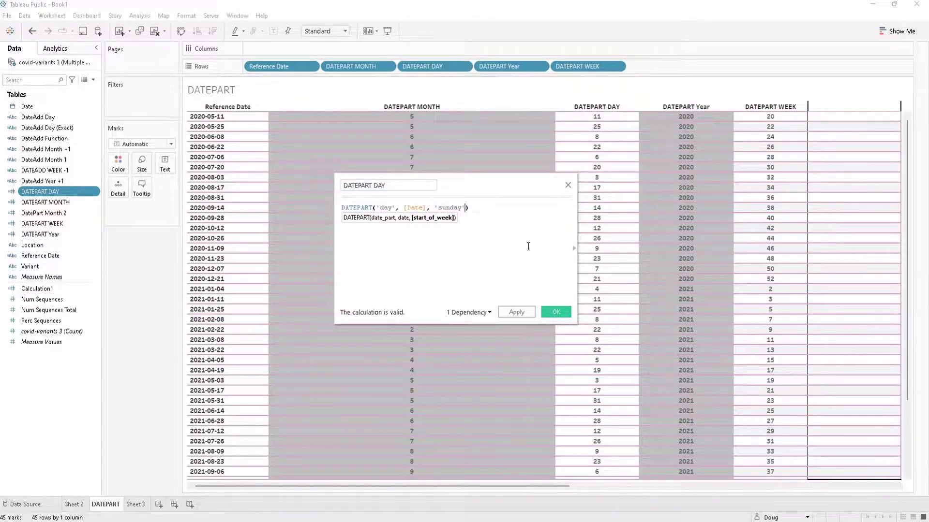
click(520, 312)
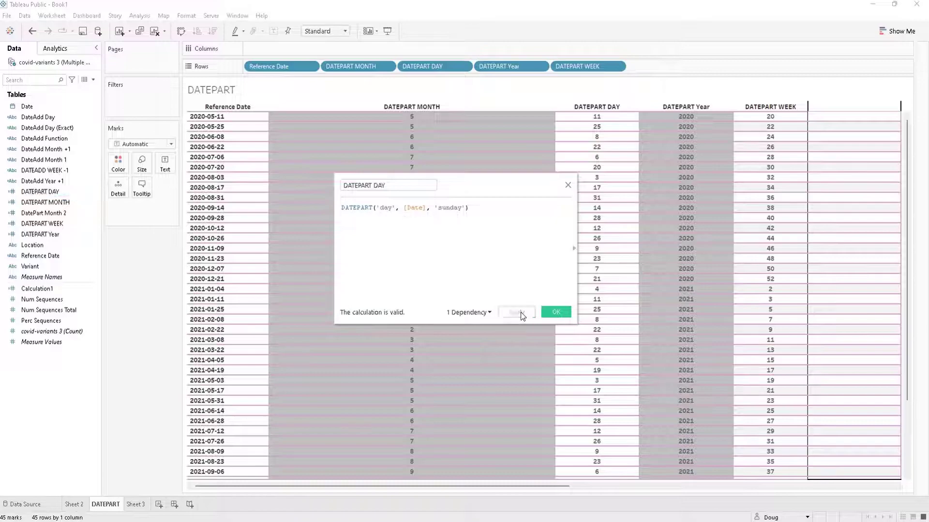
click(556, 312)
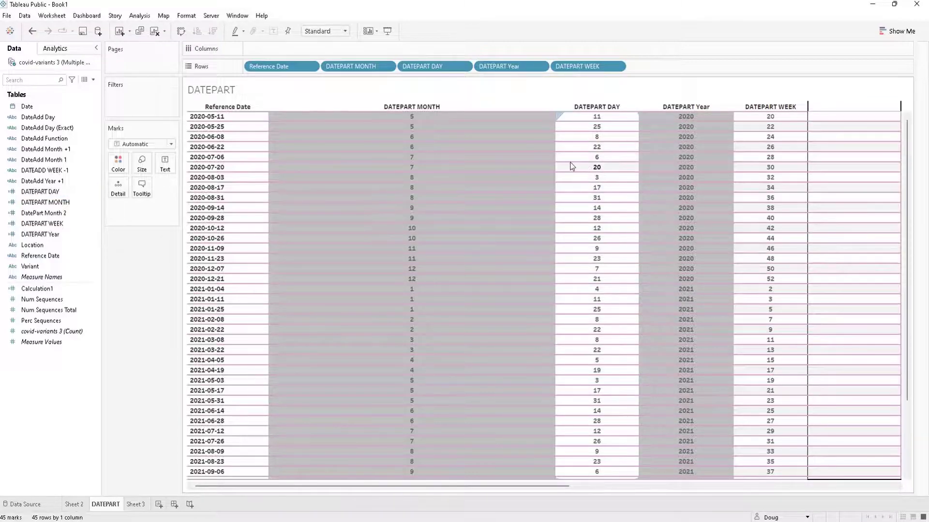